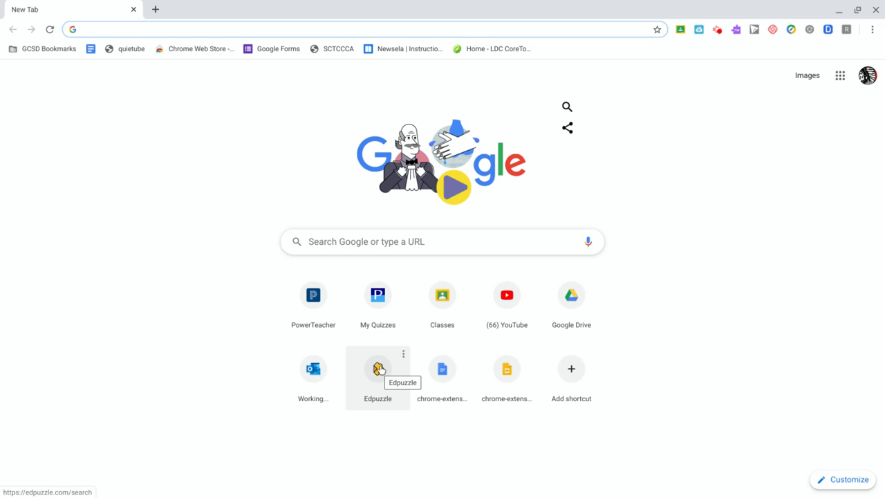
Step: Search Google for edpuzzle and open the Edpuzzle website from the results
left_click(358, 241)
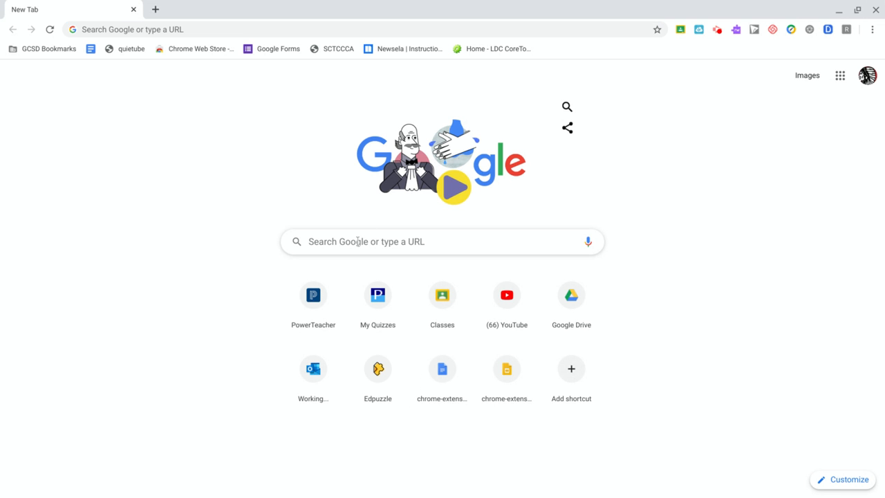
type("edpuzz")
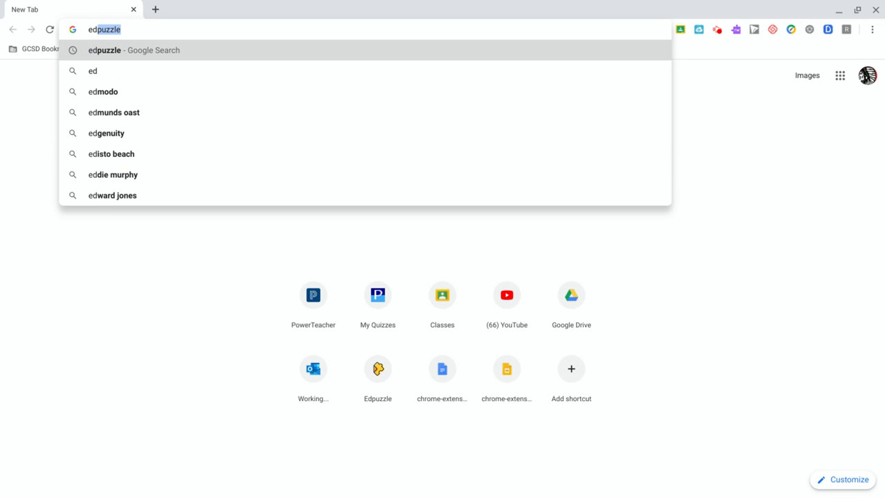
type("le")
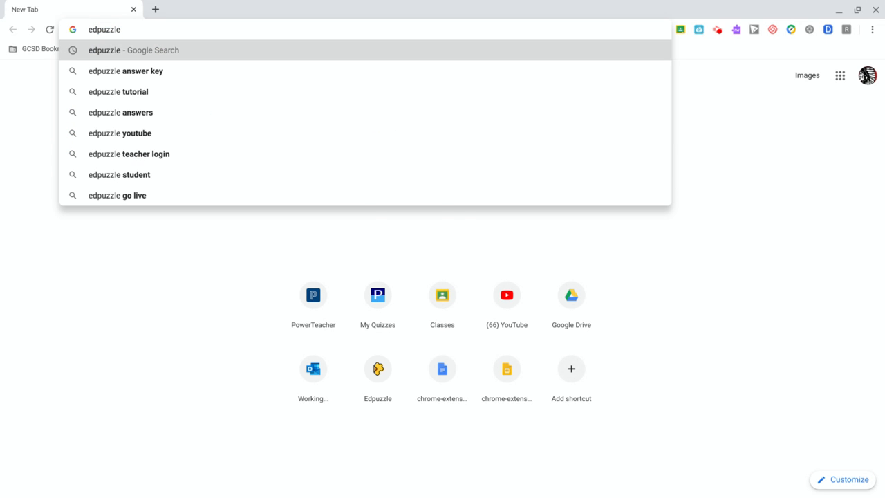
key("Return")
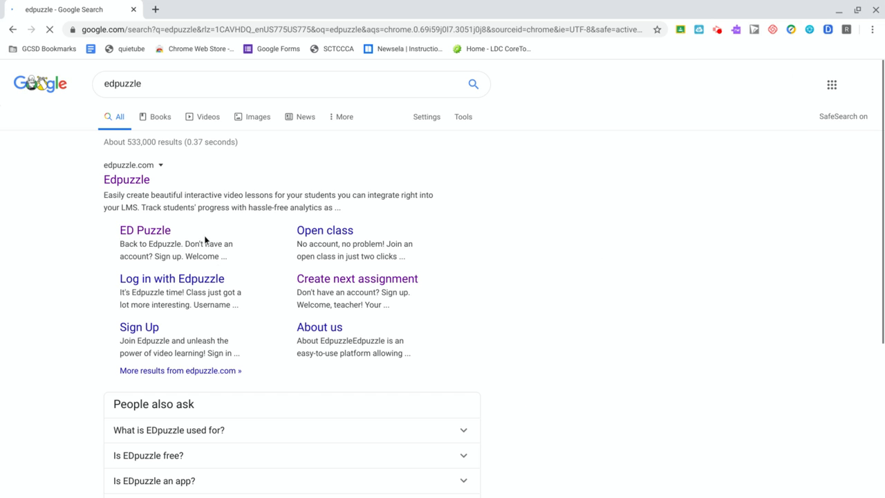
left_click(132, 181)
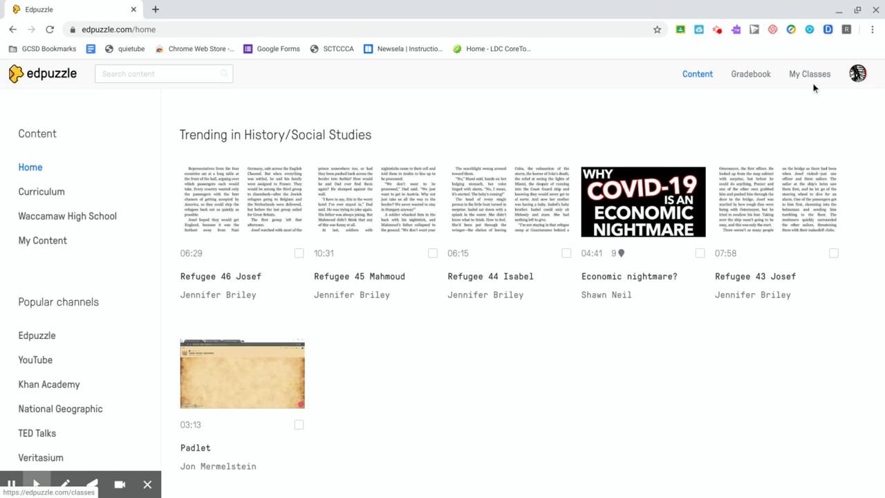
Step: Log out of the current Edpuzzle account and sign back in as a teacher with the Google account
left_click(857, 76)
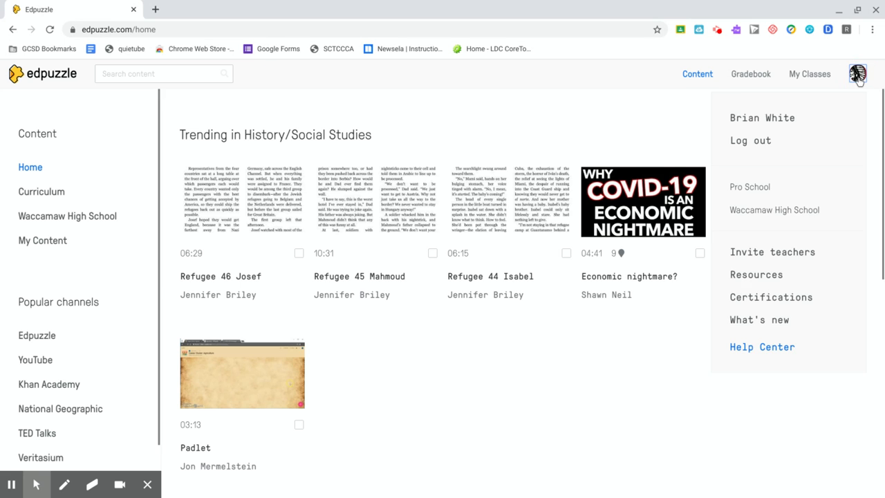
left_click(780, 145)
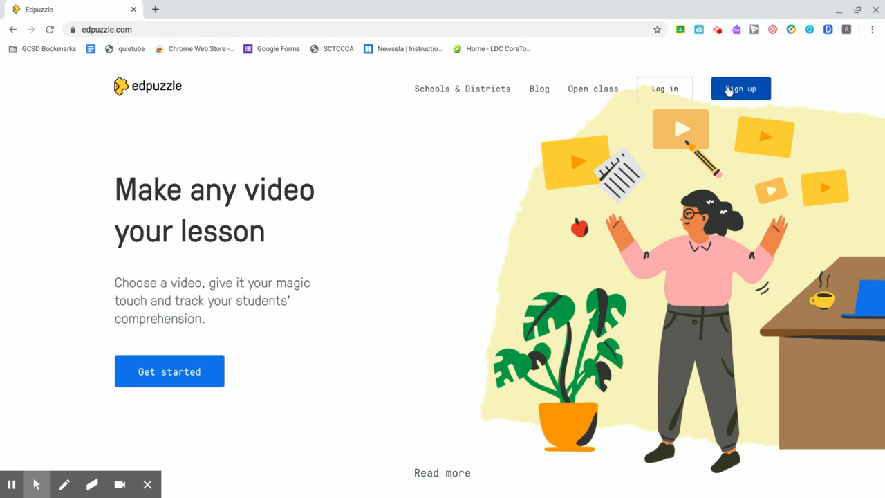
left_click(666, 92)
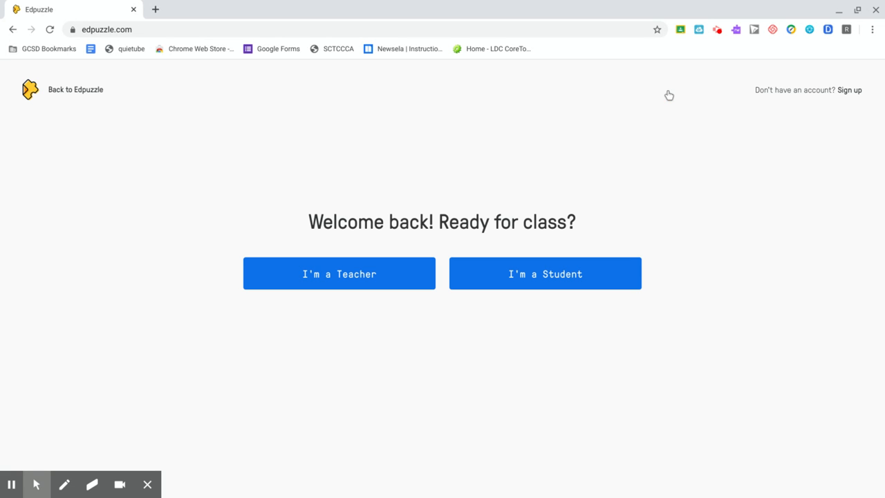
left_click(352, 270)
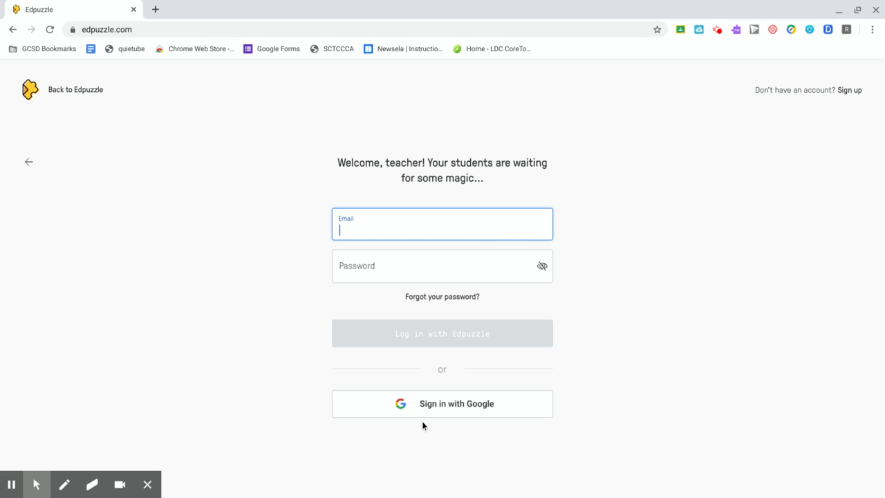
left_click(454, 405)
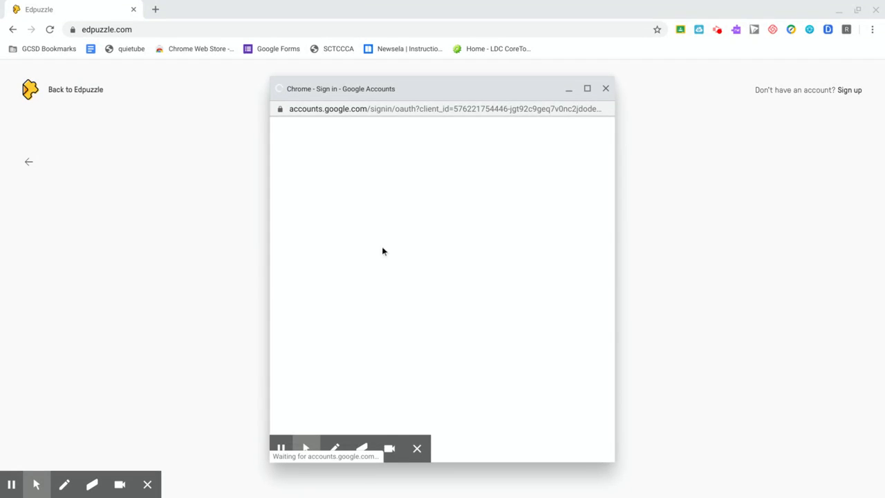
left_click(349, 261)
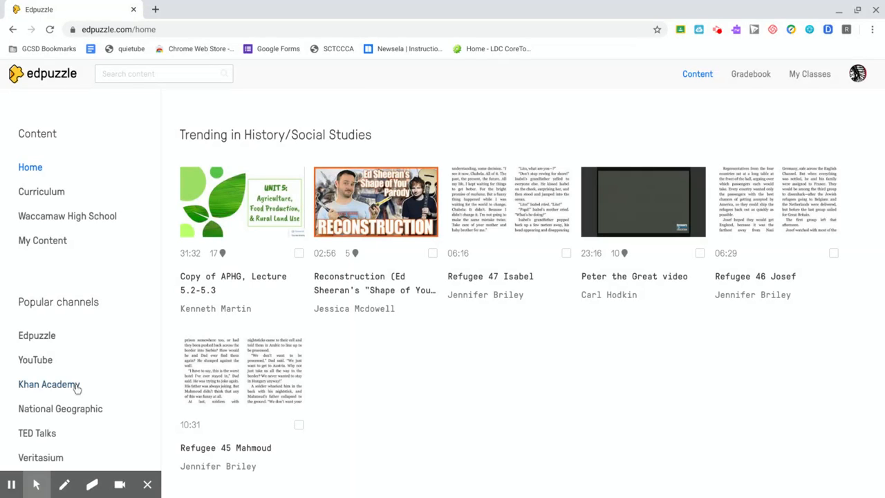
Step: Underline the Popular channels heading in red and mark Edpuzzle, YouTube, Khan Academy, National Geographic and TED Talks with red dots
left_click(64, 485)
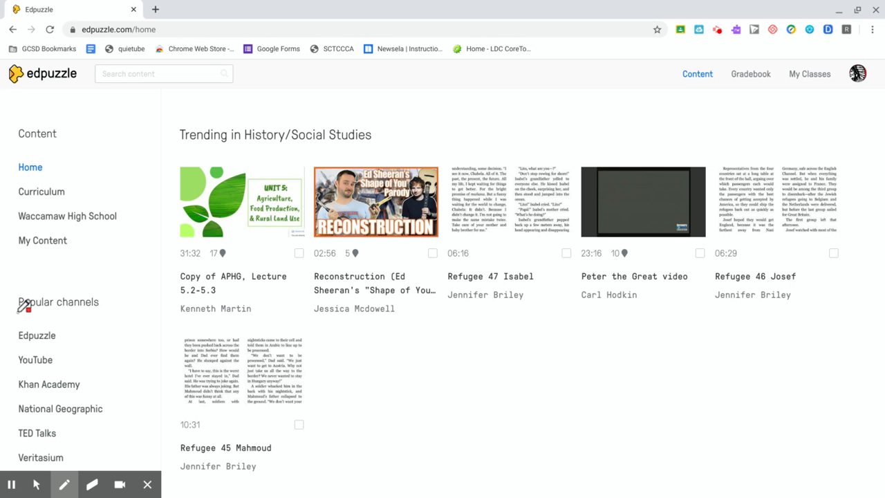
left_click_drag(19, 313, 98, 309)
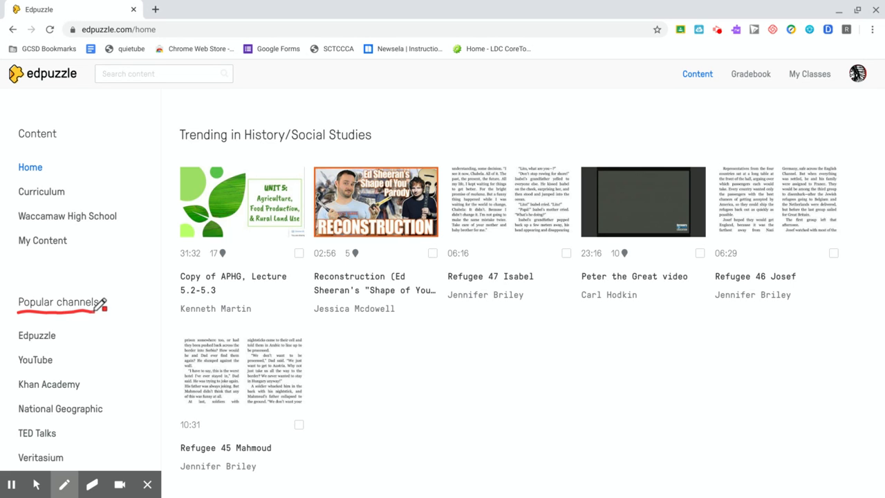
left_click(61, 336)
left_click(55, 361)
left_click(83, 384)
left_click(107, 409)
left_click(63, 432)
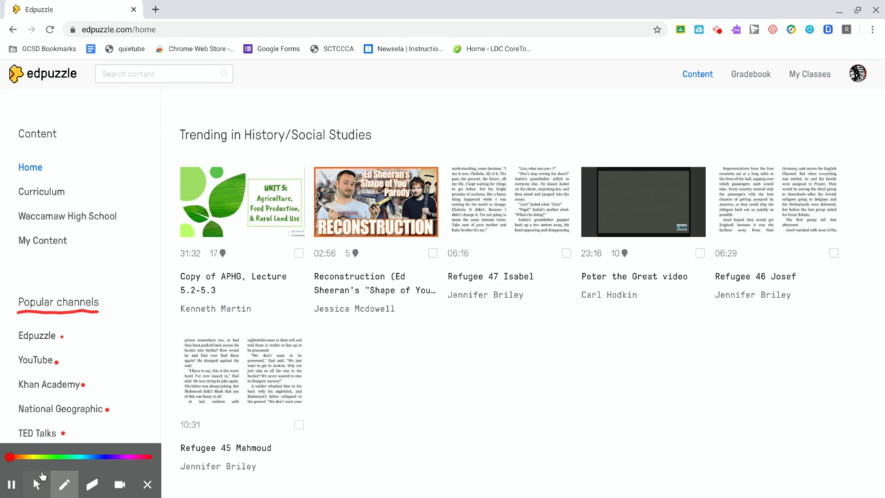
left_click(37, 482)
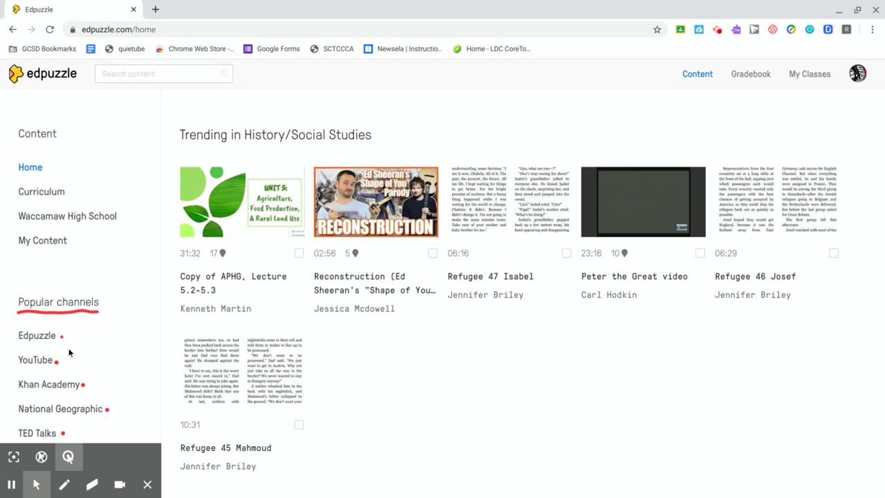
Step: Search the YouTube channel for "The Great Depression" and open the 04:30 video of that title for editing
left_click(36, 362)
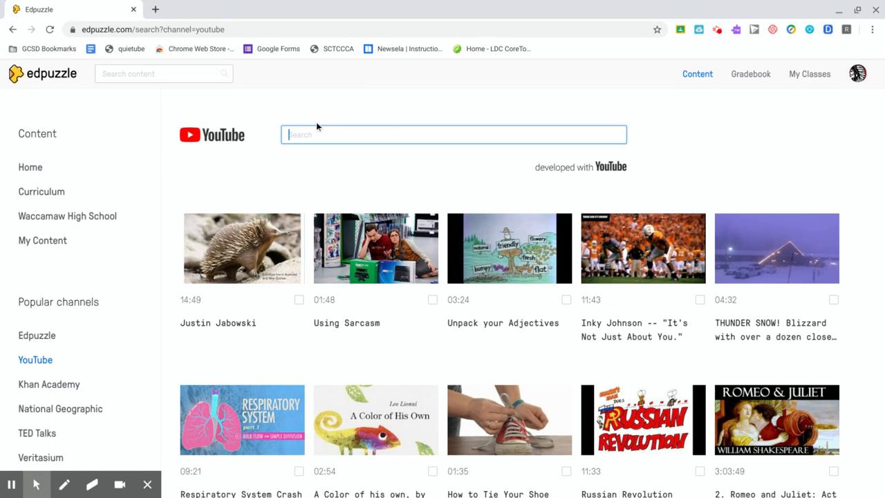
left_click(307, 134)
type("The Great Depressi")
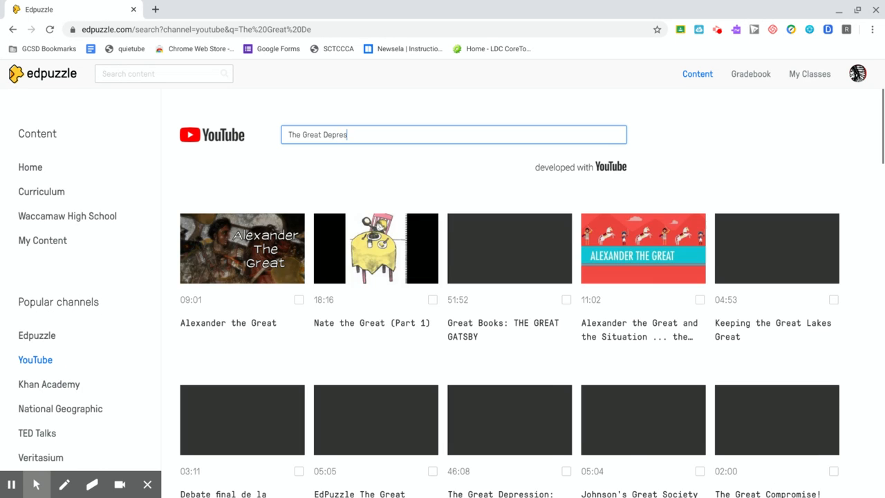
type("on")
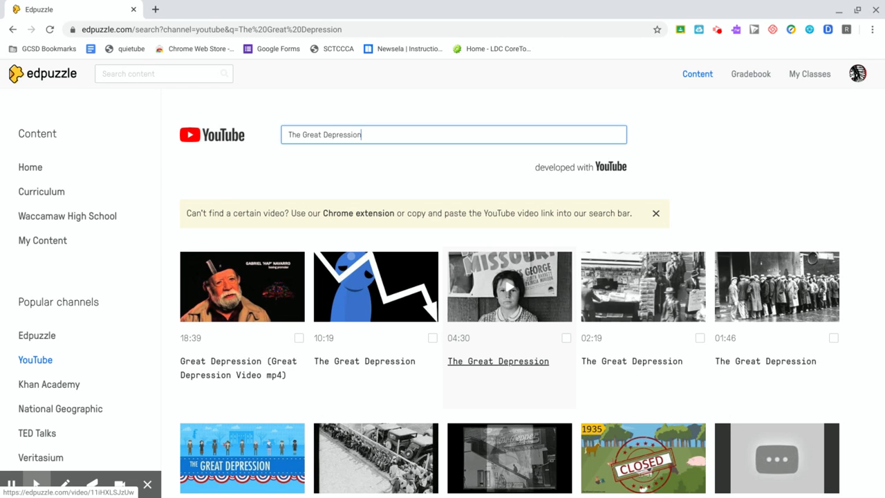
left_click(497, 361)
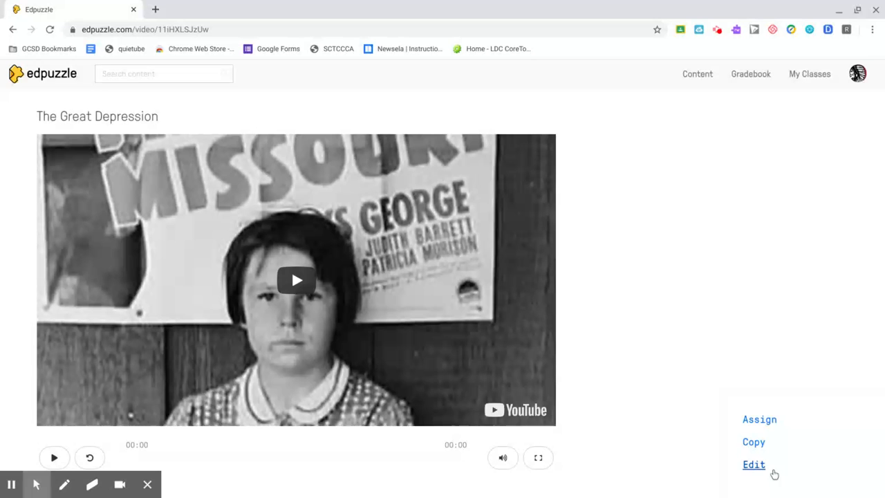
left_click(754, 465)
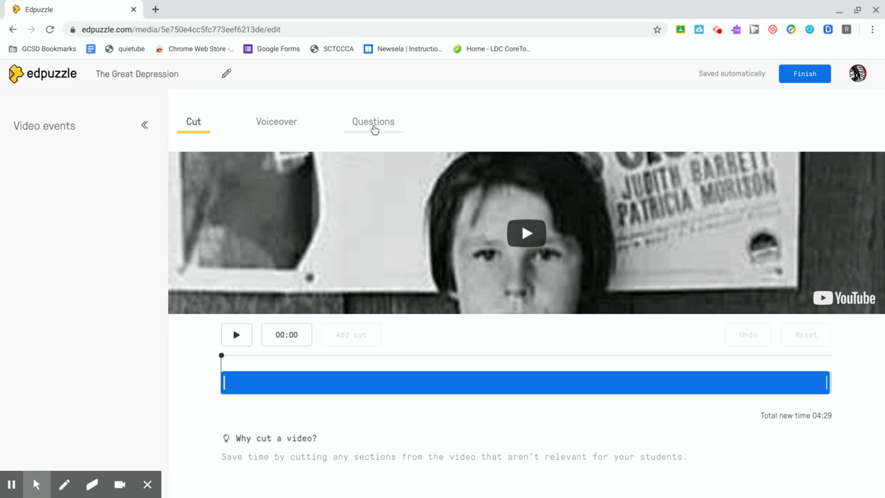
Step: Add a cut at about 00:03 and trim out the video's opening section, shortening the total time to 04:16
left_click(232, 359)
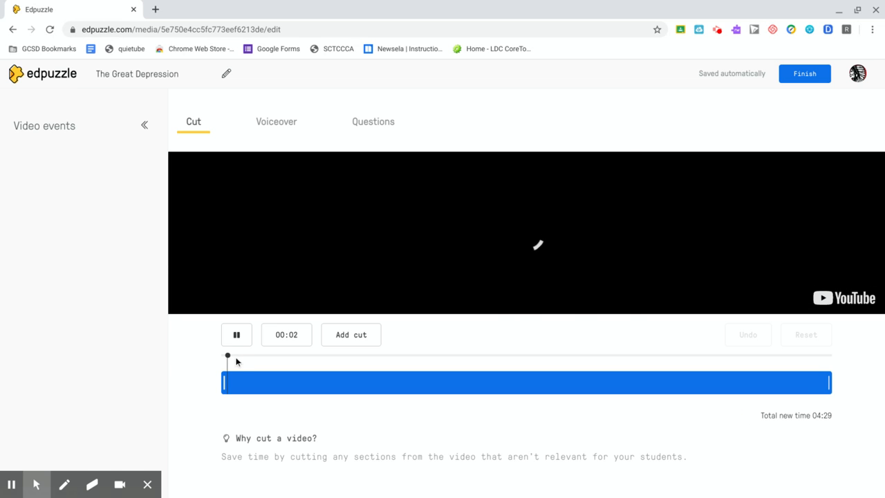
left_click(228, 356)
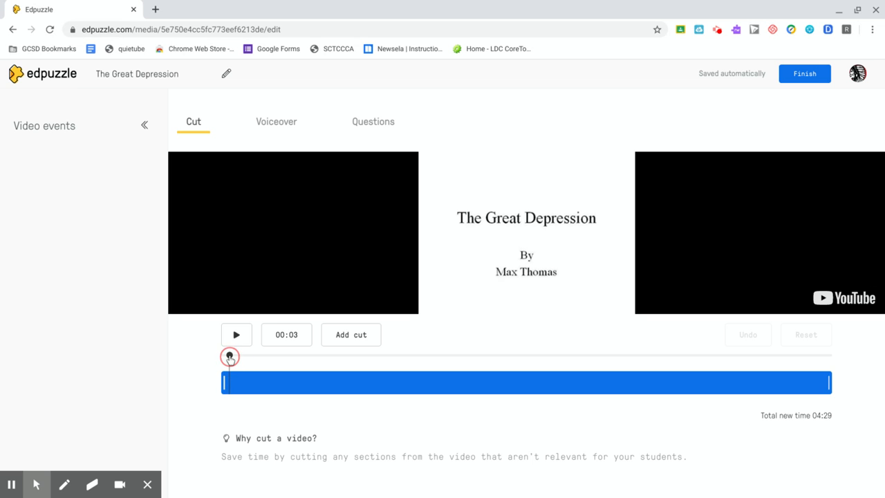
left_click(231, 358)
left_click(230, 356)
left_click(222, 358)
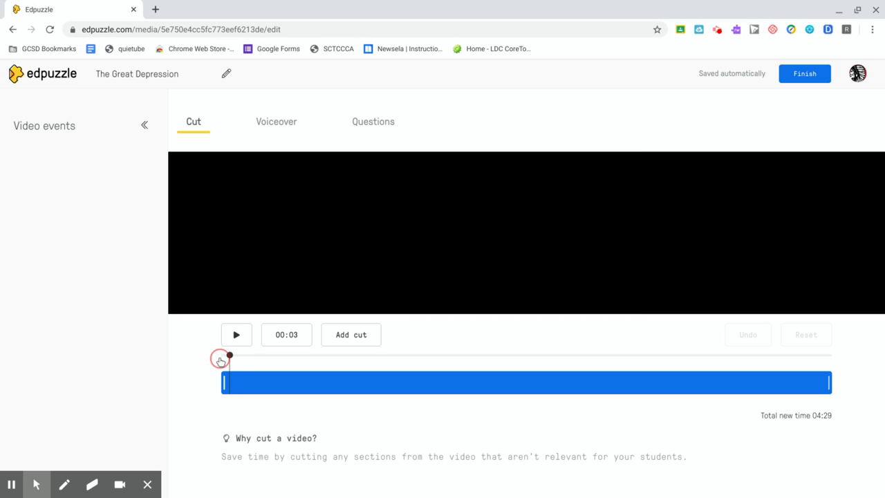
left_click(338, 336)
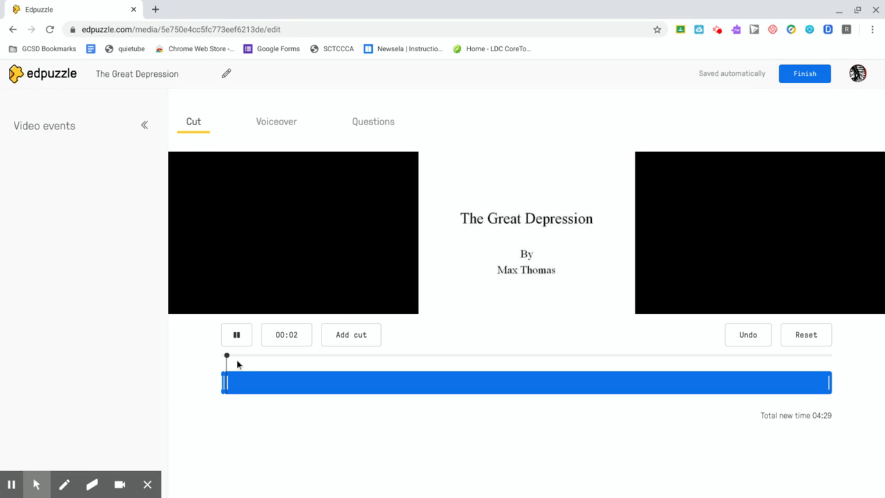
left_click(229, 358)
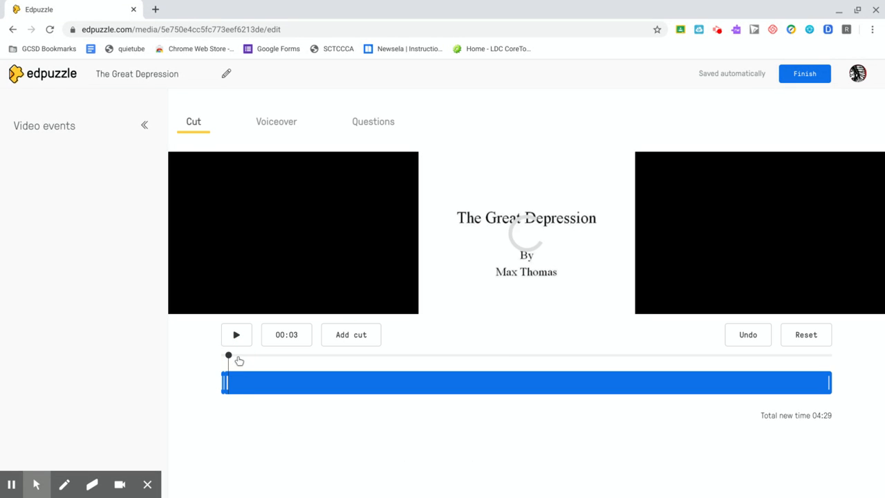
left_click_drag(230, 380, 254, 381)
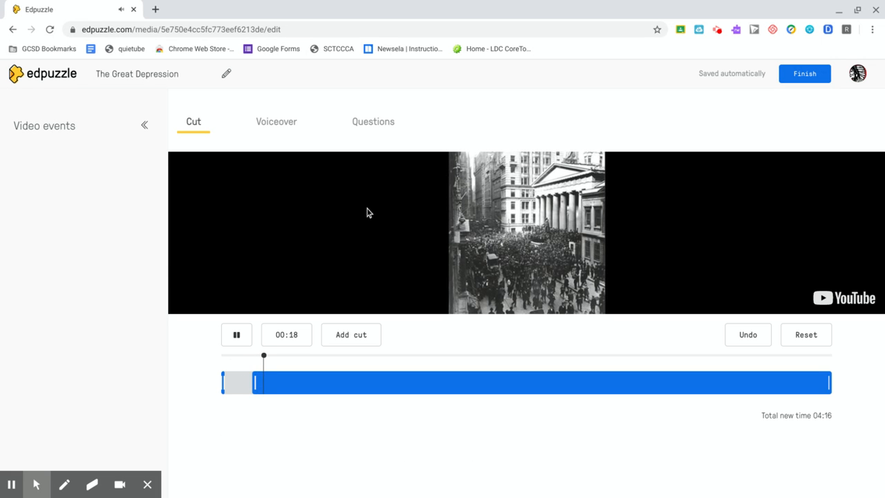
Step: Add a multiple-choice question at 00:21 of the video asking "What caused the great depression?"
left_click(379, 125)
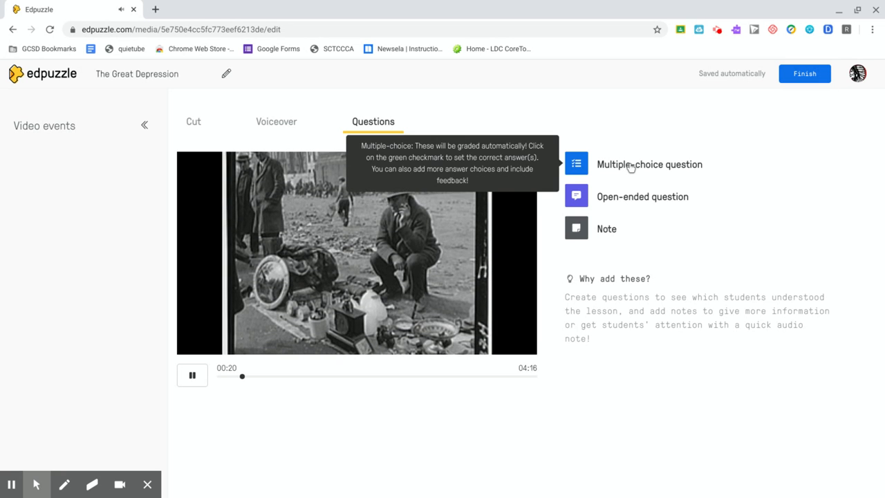
left_click(630, 166)
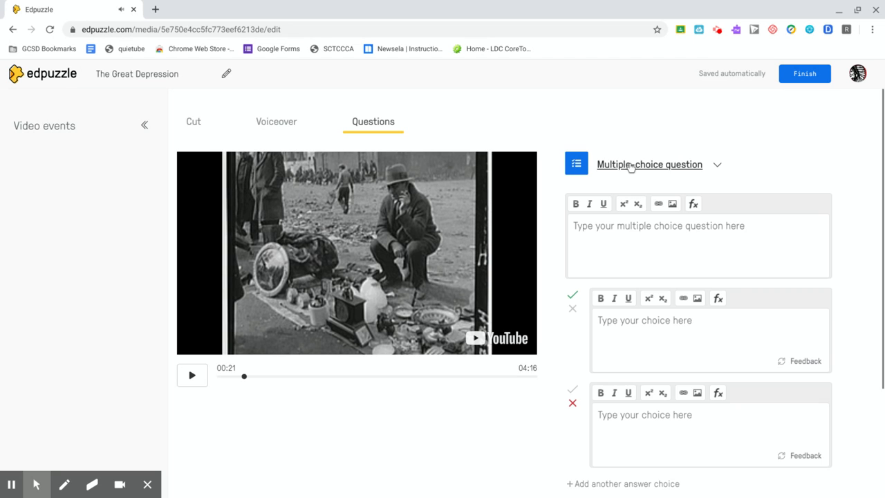
left_click(641, 232)
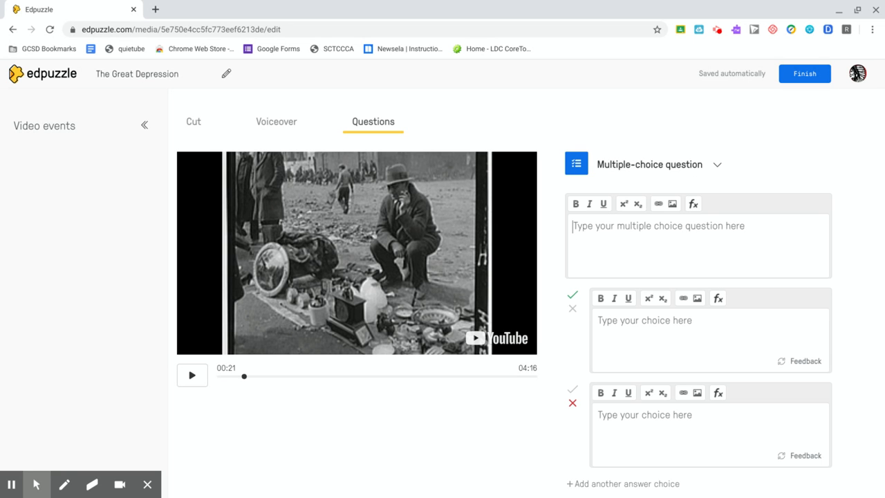
type("W")
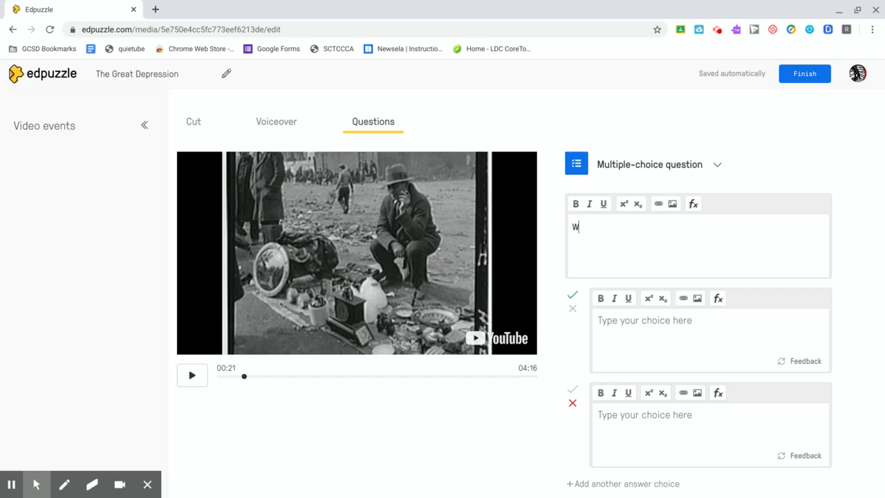
type("hat caused the grea")
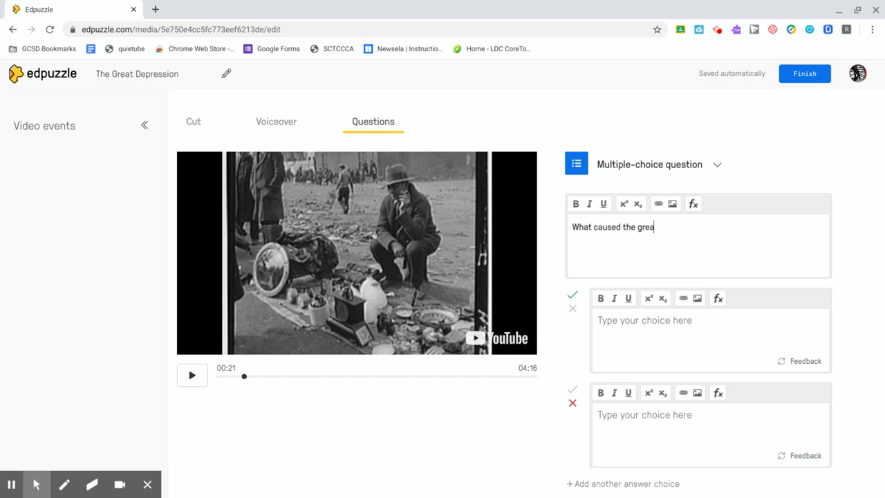
type("t depression?")
Step: Enter "Economic issues" as the question's correct answer choice and "Earthquake" as the incorrect one
left_click(648, 322)
type("Eco")
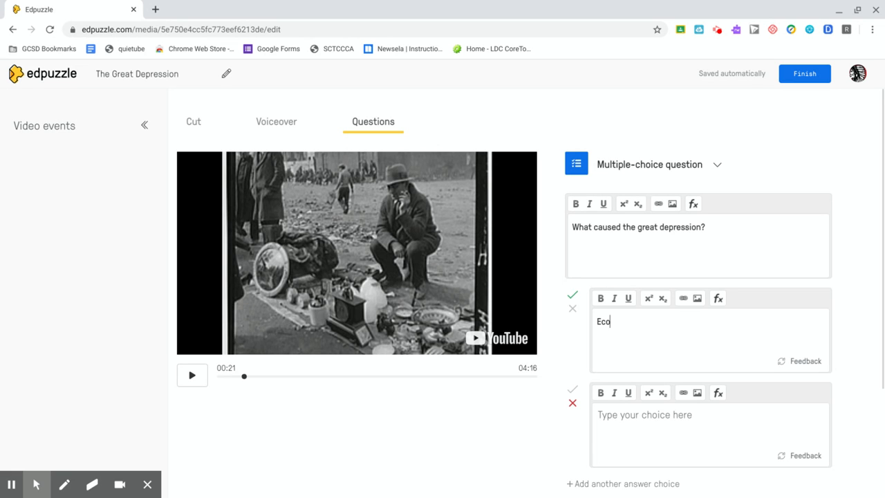
type("nomic issues")
left_click(642, 414)
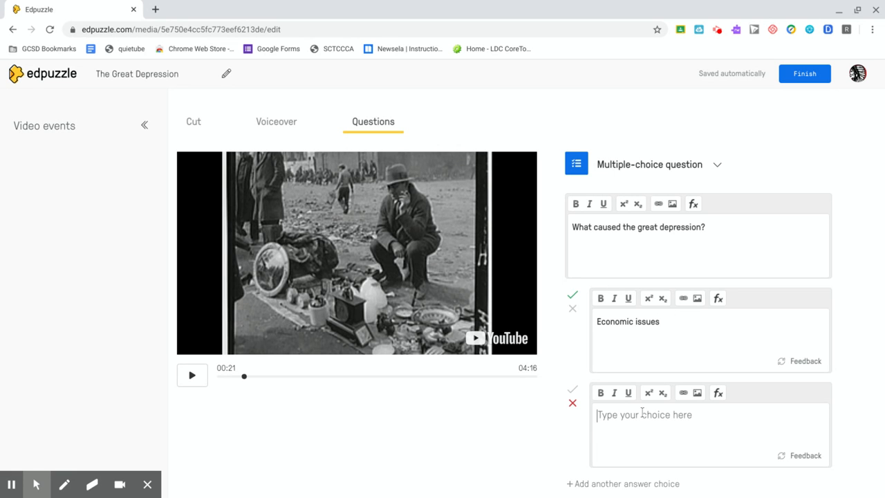
type("Earthquak")
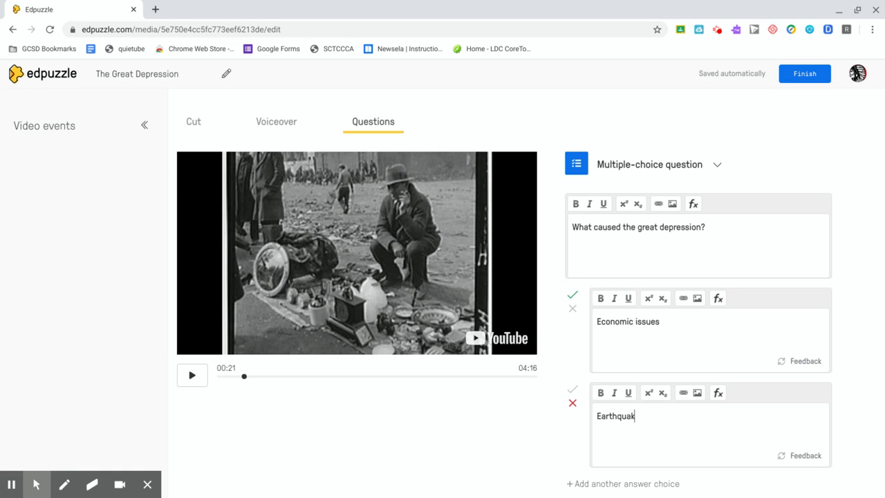
type("e")
scroll(675, 376, "down", 2)
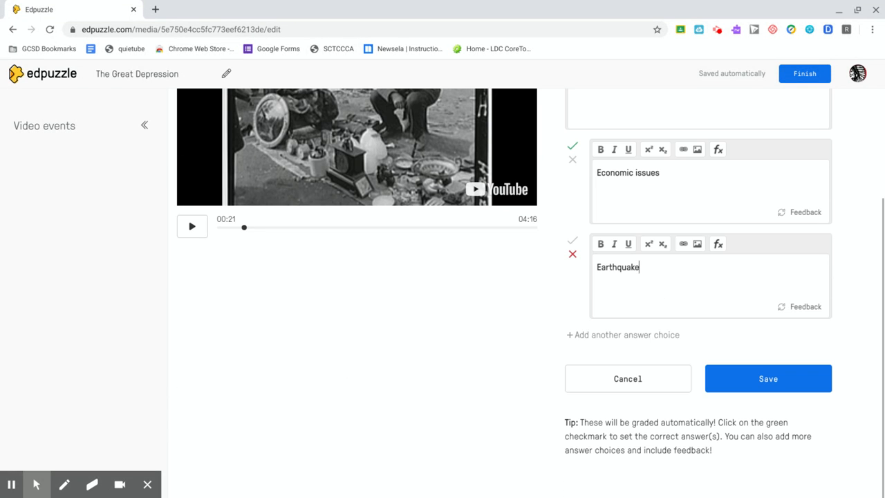
Step: Save the multiple-choice question and finish editing the Great Depression lesson
left_click(775, 383)
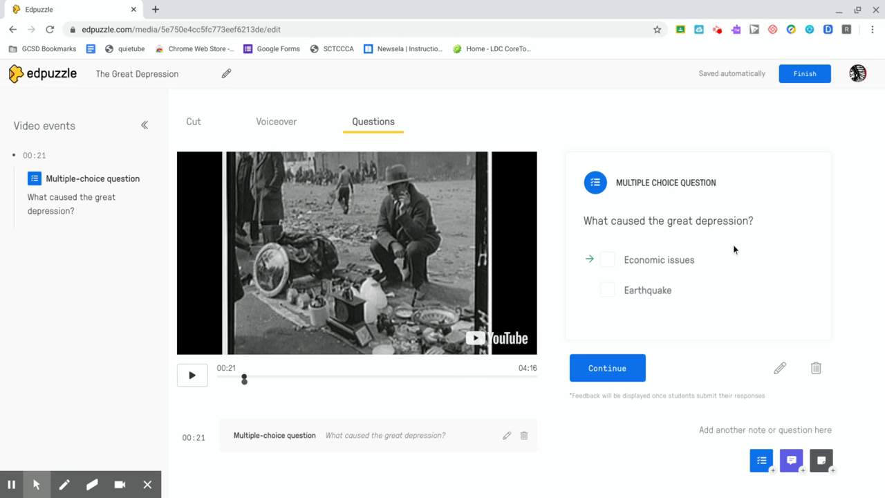
left_click(805, 74)
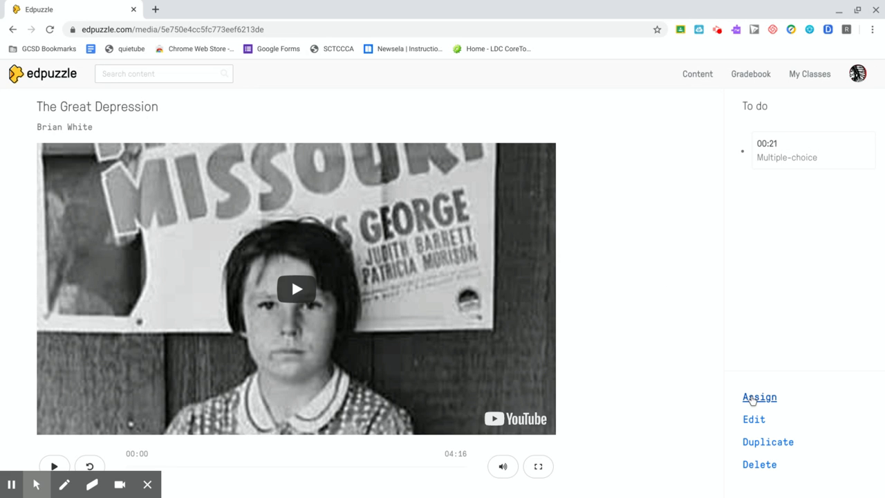
Step: Open the lesson's assignment options and copy its public link
left_click(755, 397)
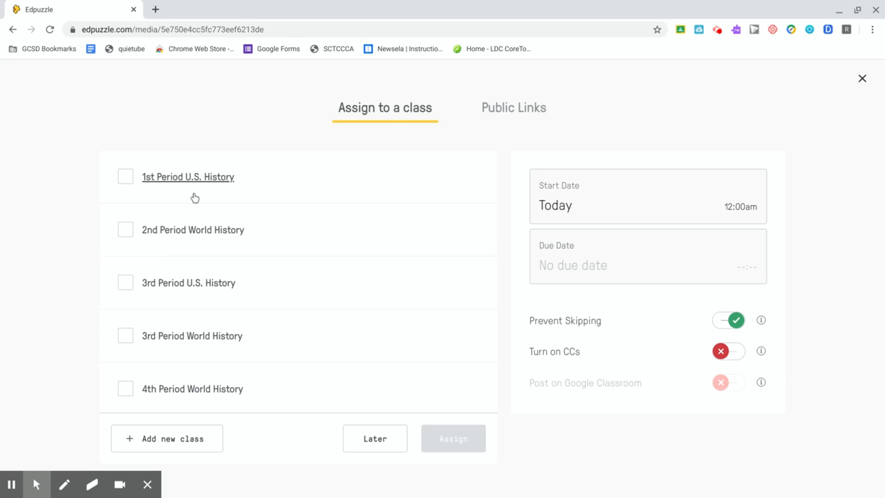
left_click(515, 111)
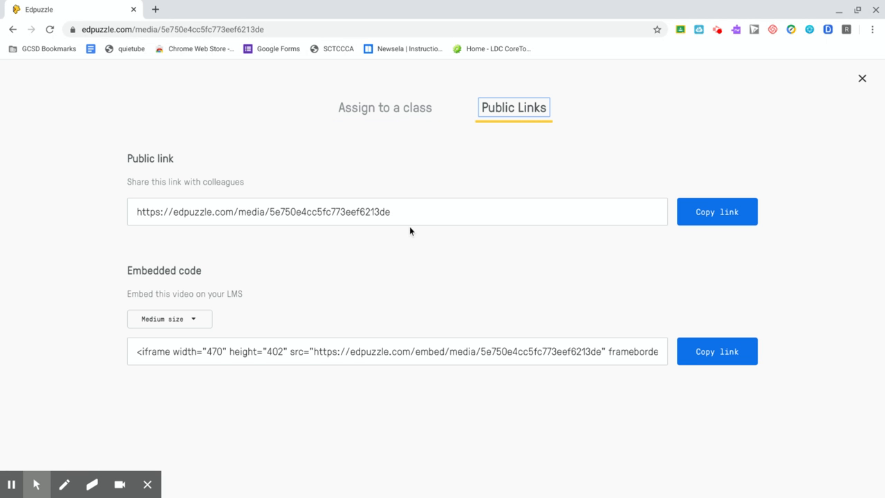
left_click(724, 215)
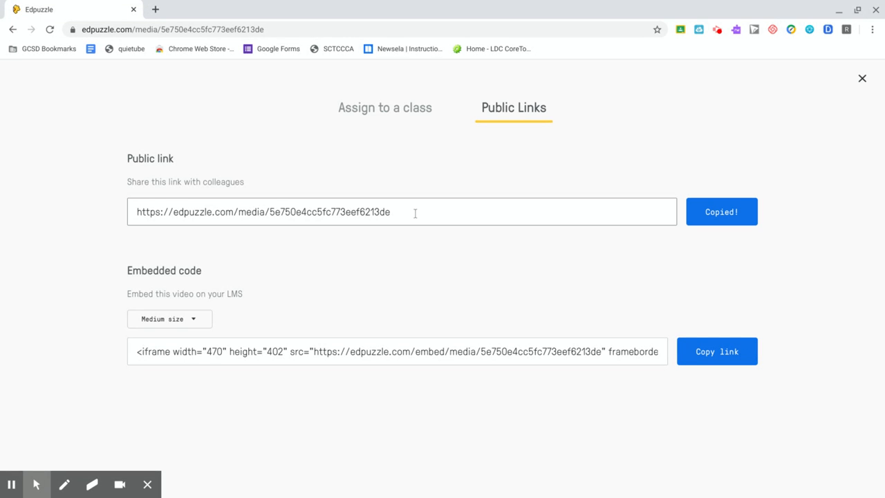
left_click_drag(393, 212, 131, 213)
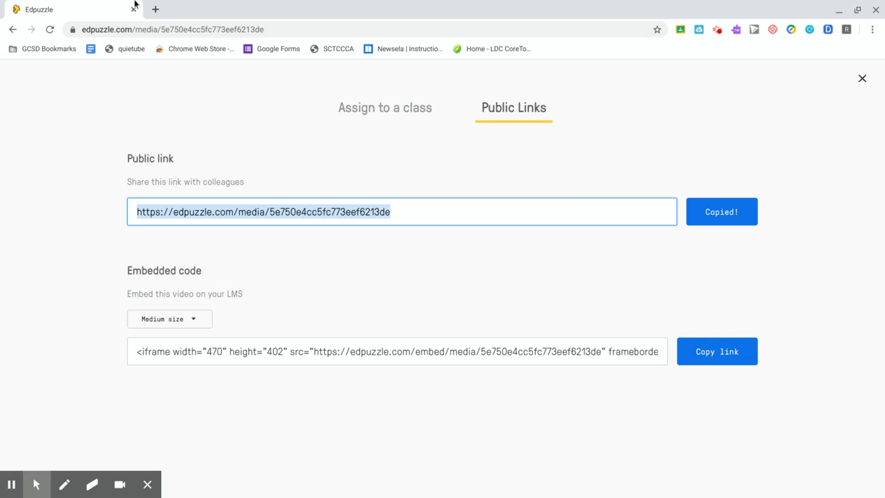
Step: Open Google Classroom in a new browser tab and start a new assignment in the U.S. History CP 1st Period class
left_click(155, 10)
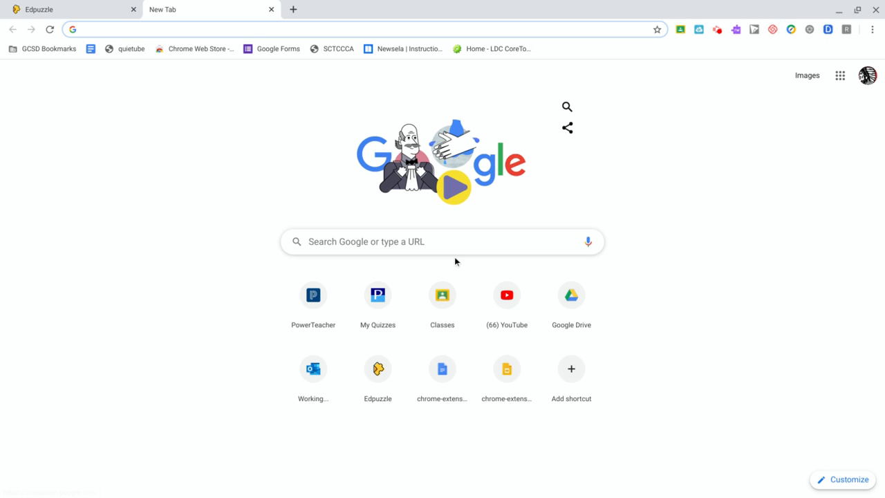
left_click(444, 300)
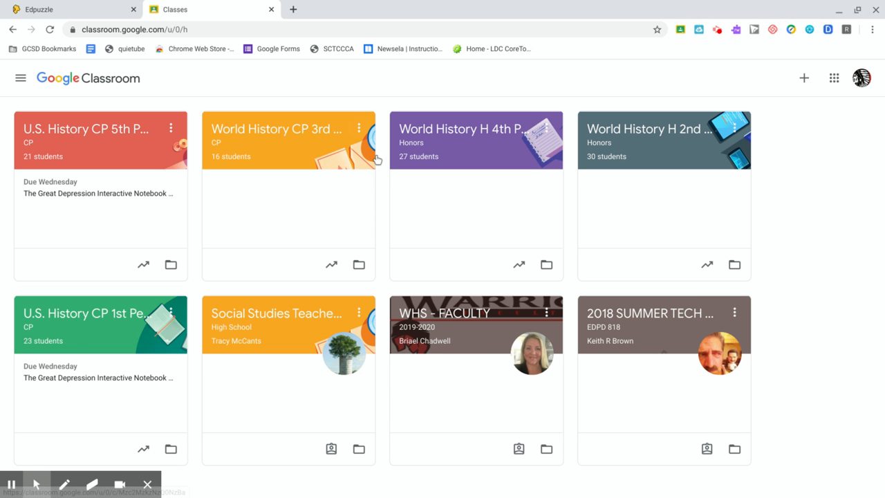
left_click(109, 313)
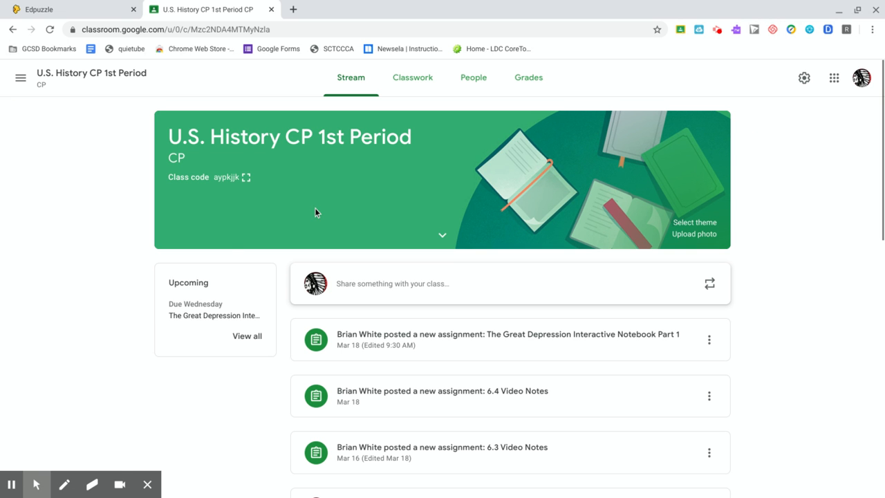
left_click(409, 82)
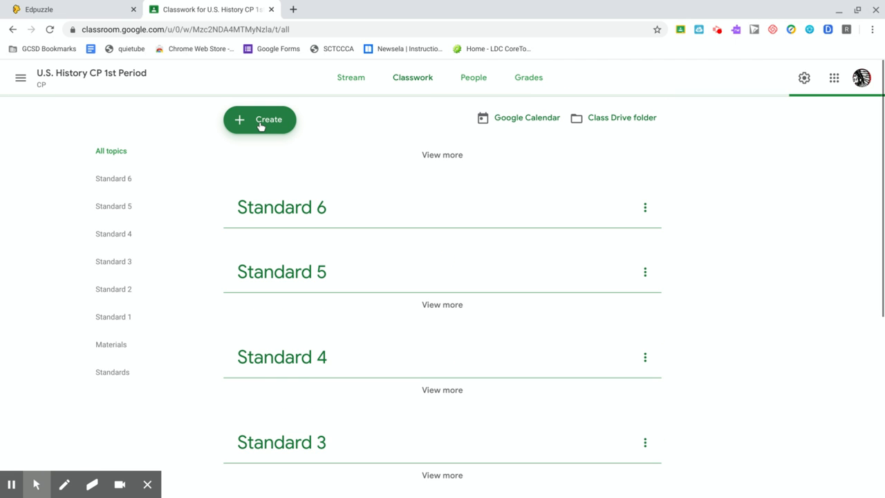
left_click(258, 123)
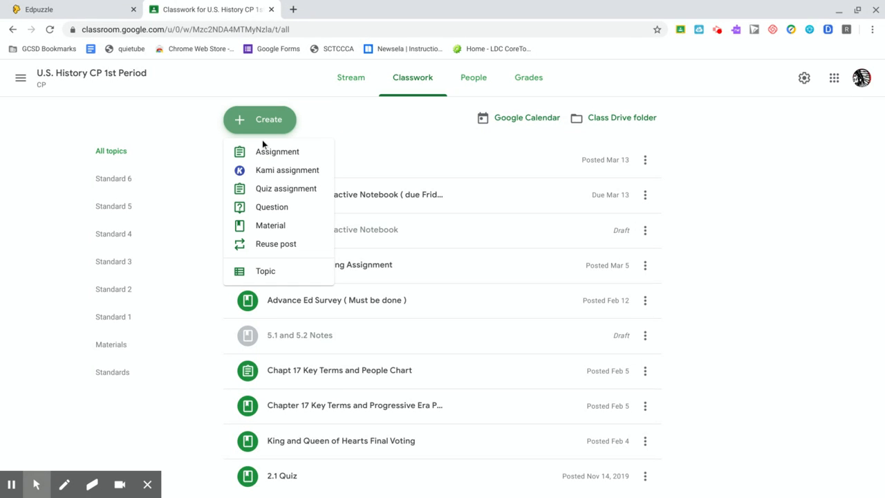
left_click(267, 155)
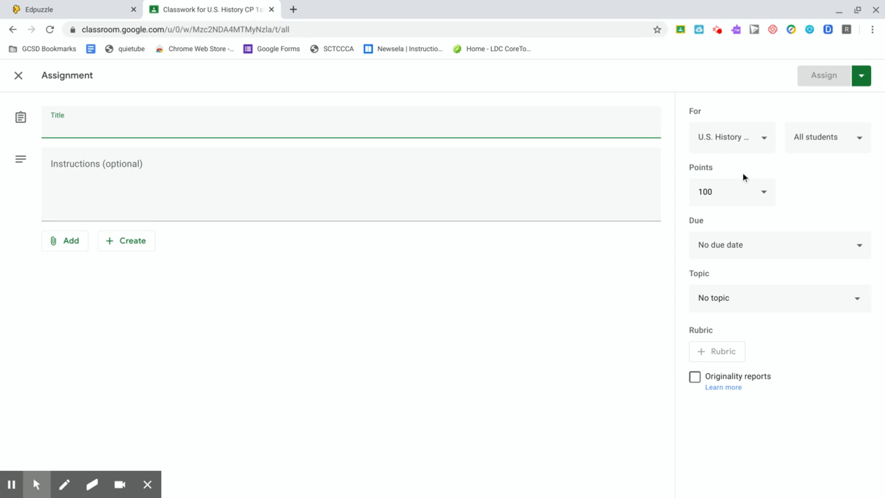
Step: Attach the copied Edpuzzle lesson link to the assignment
left_click(64, 244)
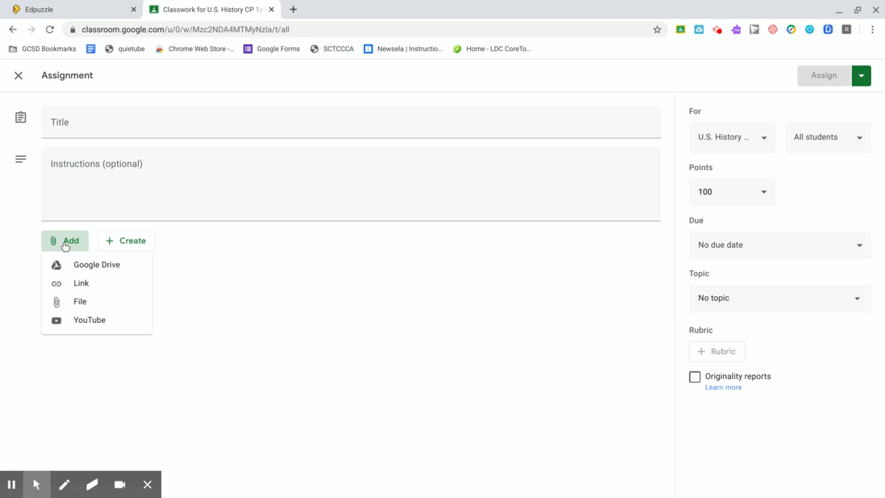
left_click(81, 283)
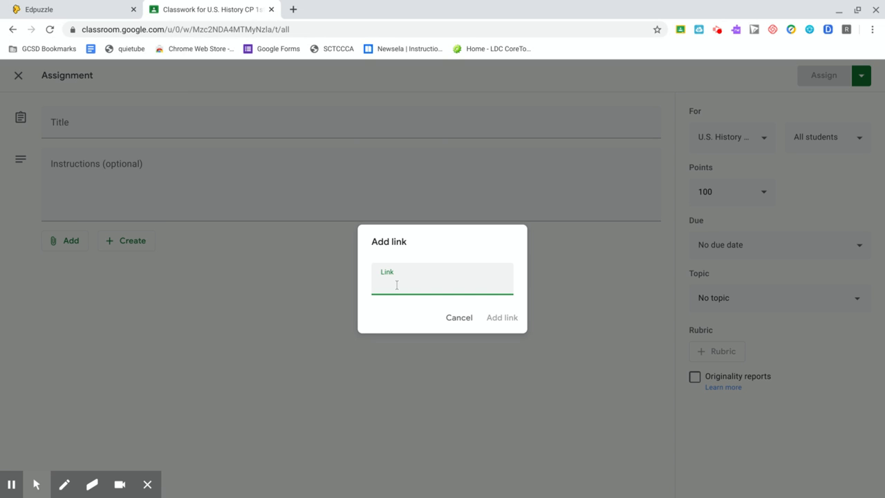
key("ctrl+v")
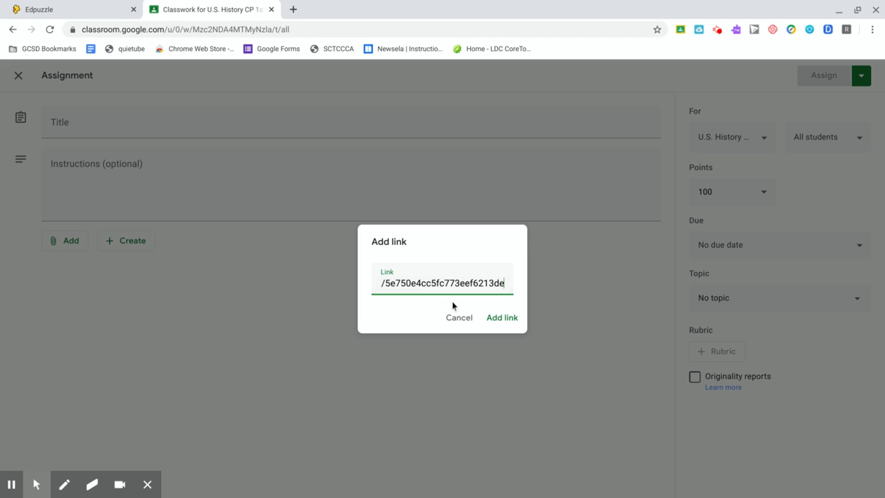
left_click(495, 318)
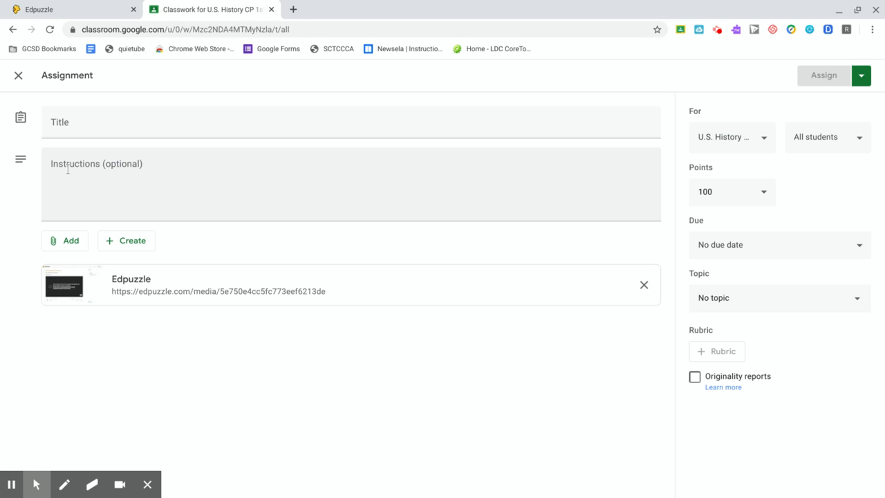
Step: Title the assignment "EdPuzzle -The Great Depression" and leave the instructions empty
left_click(80, 126)
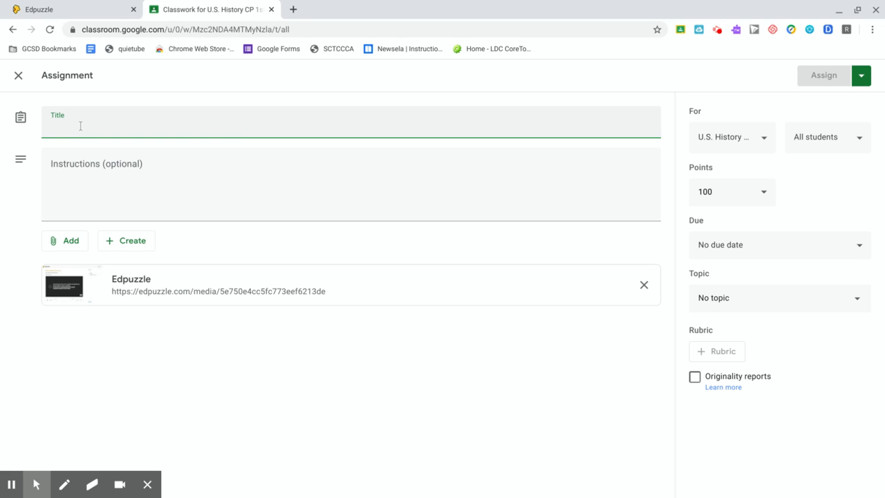
type("G")
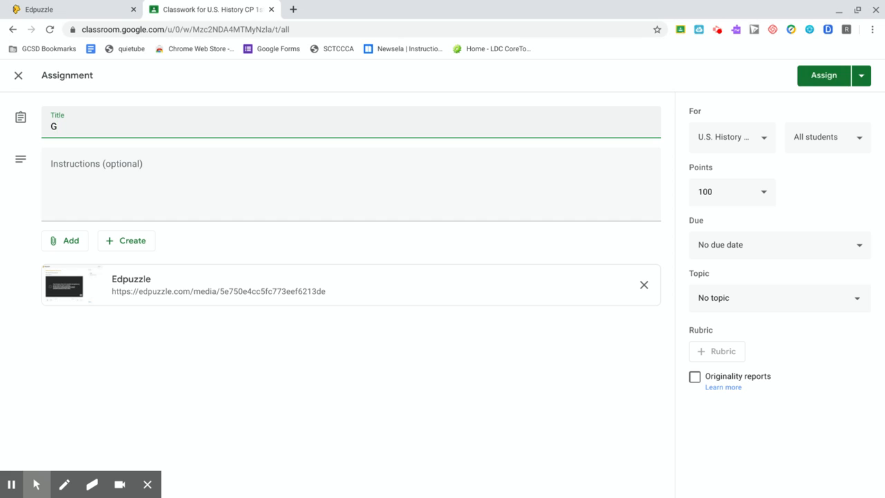
key("BackSpace")
type("EdPuzzle -The Great Depression")
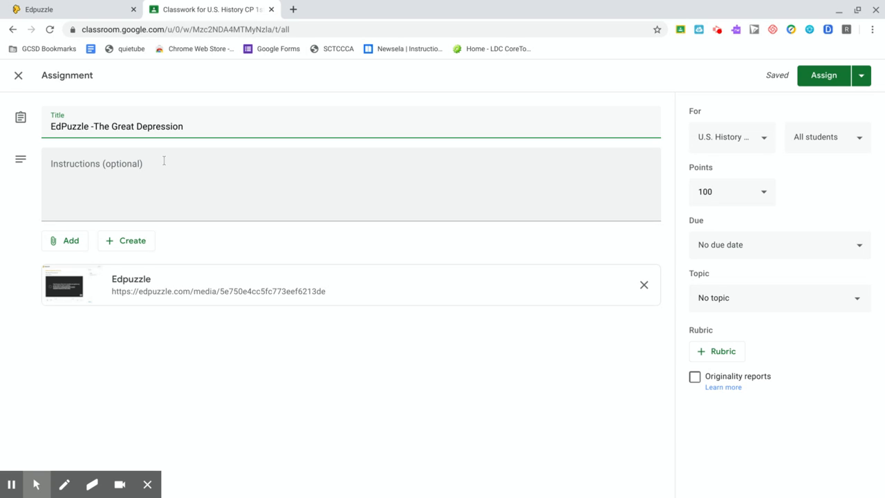
left_click(157, 159)
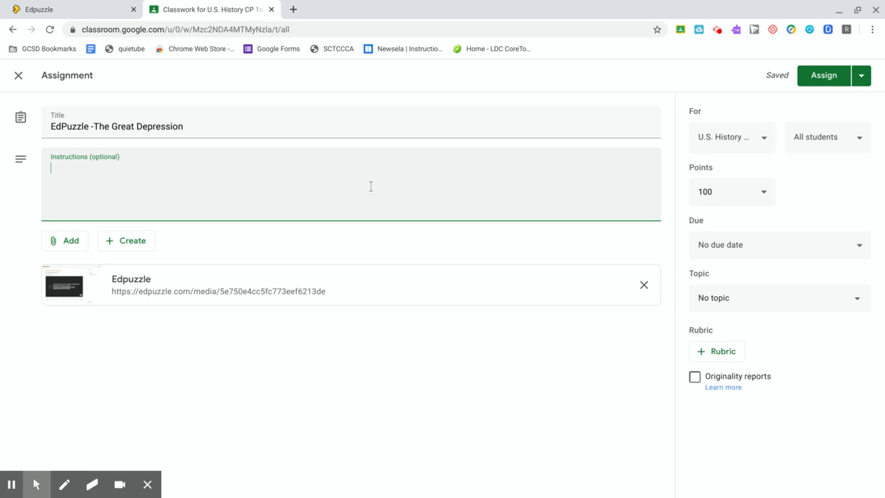
Step: Set the assignment's due date to Mar 23, 2020 and its topic to Standard 6
left_click(833, 247)
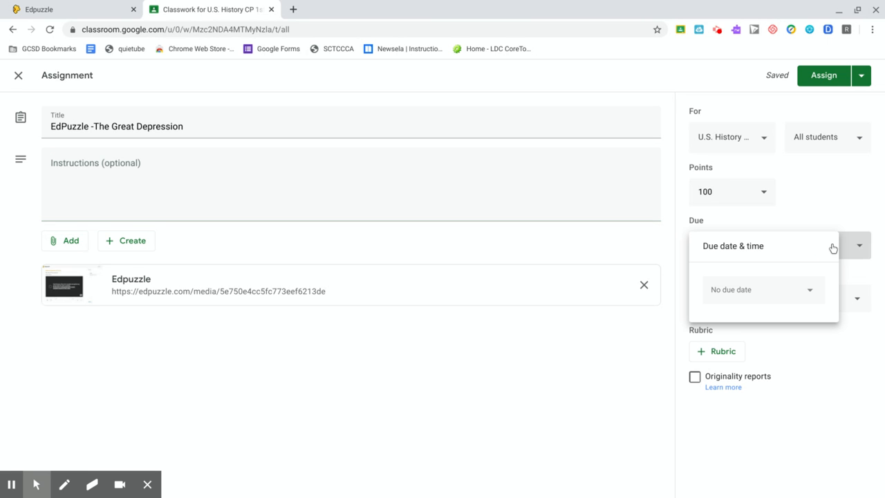
left_click(747, 289)
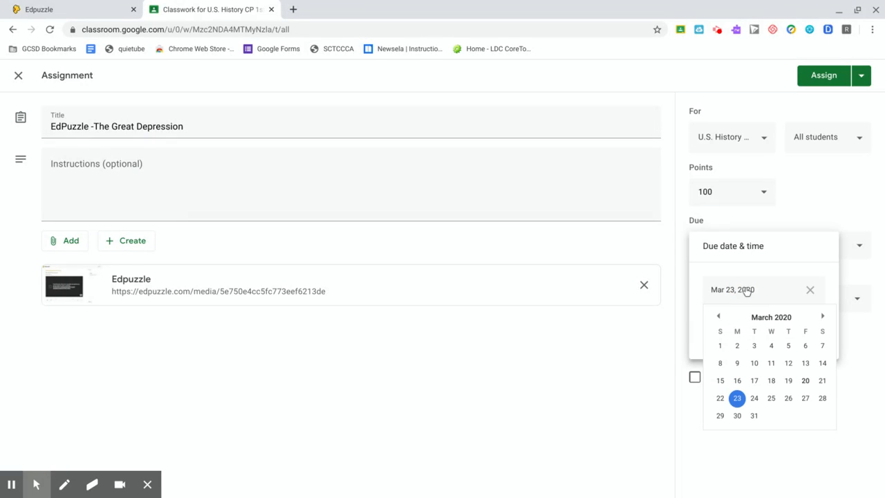
left_click(737, 399)
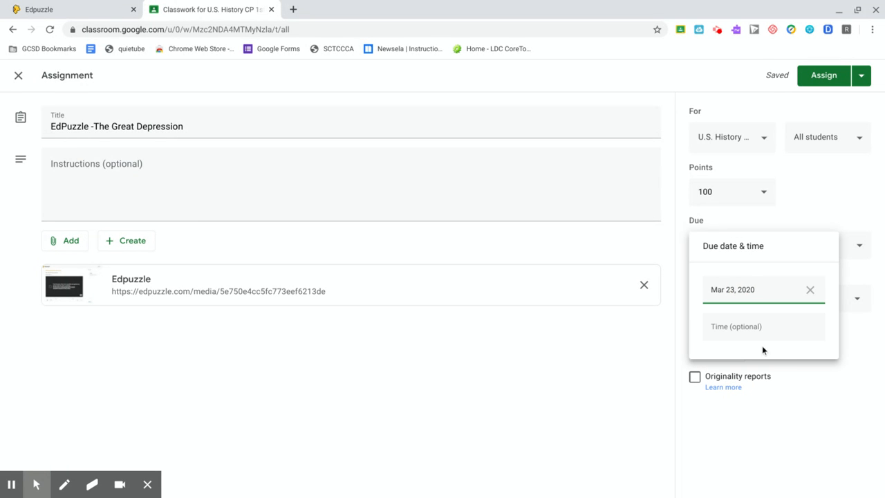
left_click(802, 383)
left_click(756, 299)
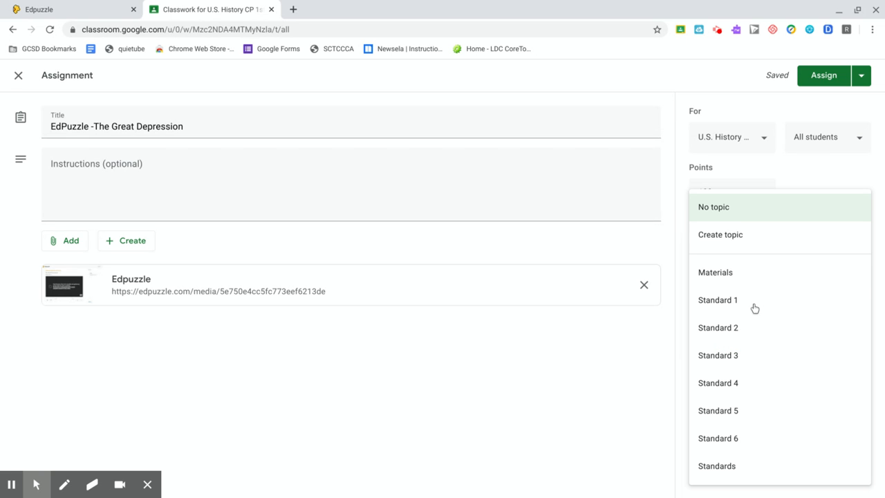
left_click(739, 434)
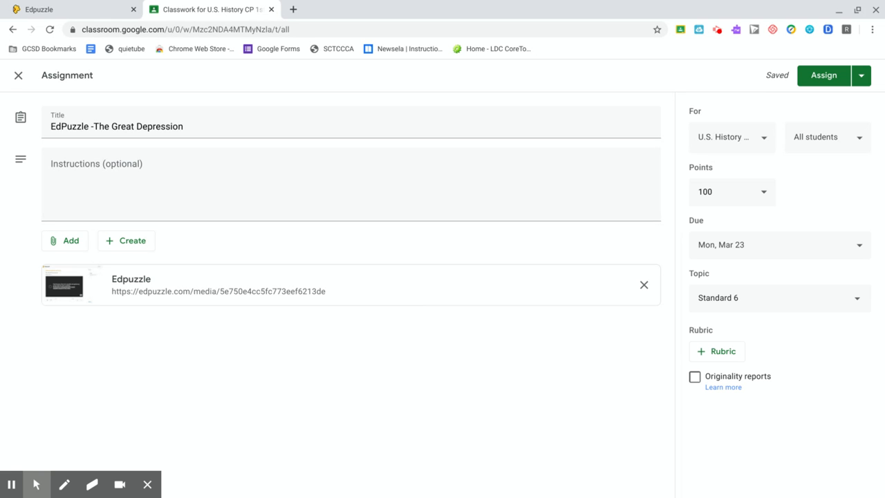
Step: Switch back to Edpuzzle, close the lesson's public links page and open the My Content library
left_click(76, 16)
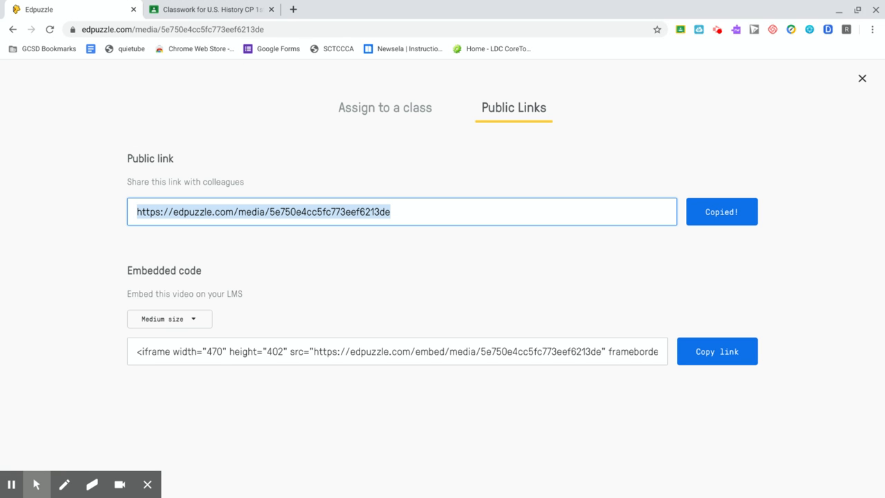
left_click(861, 78)
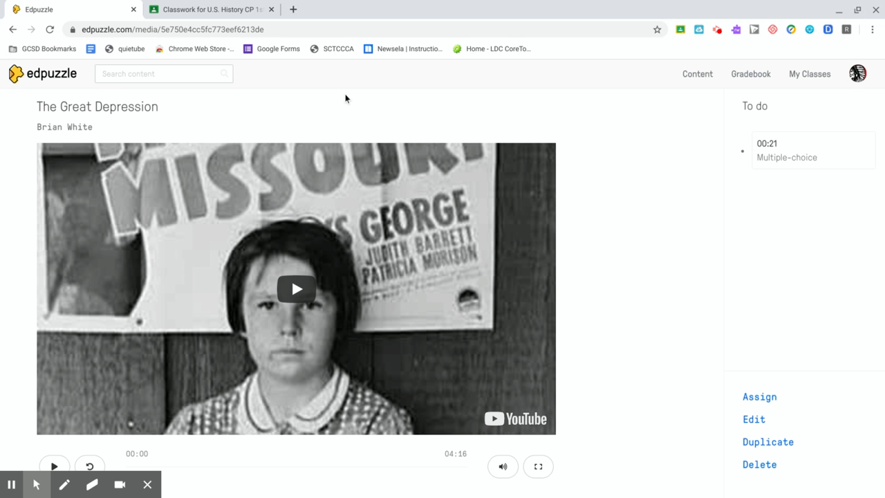
left_click(49, 75)
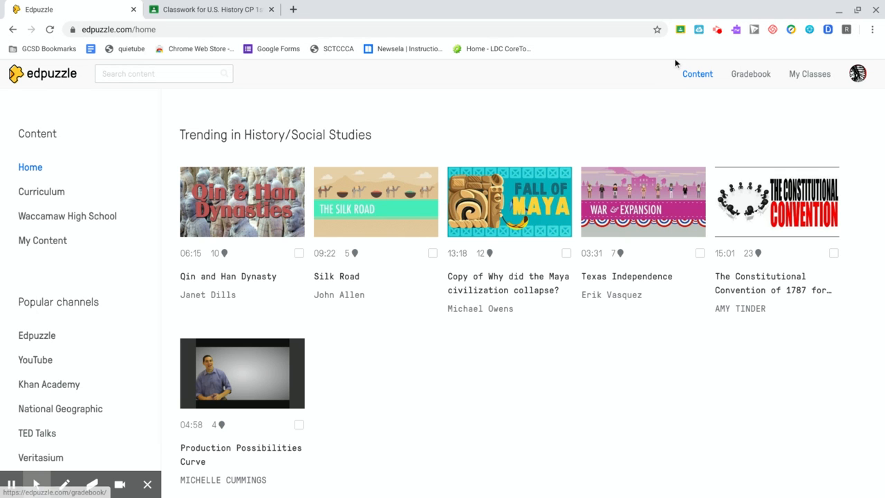
left_click(53, 243)
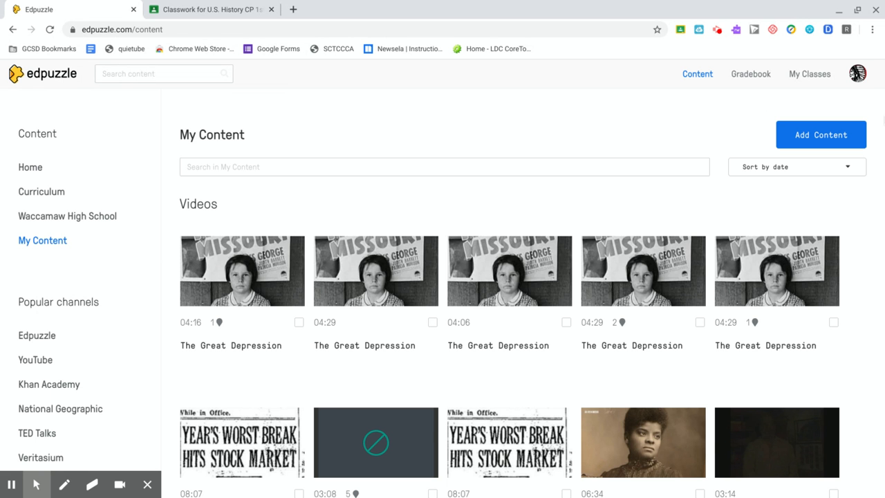
Step: Look through the saved videos in the My Content library
scroll(488, 371, "down", 9)
scroll(586, 219, "down", 8)
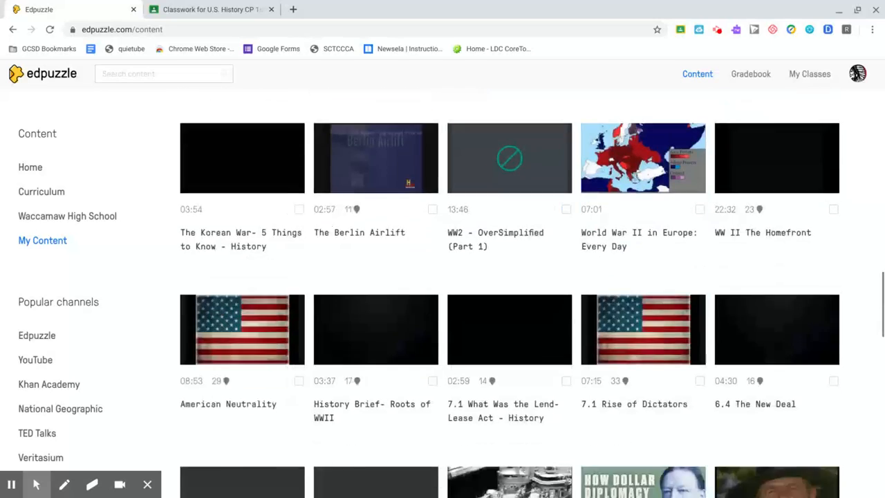
scroll(585, 249, "down", 9)
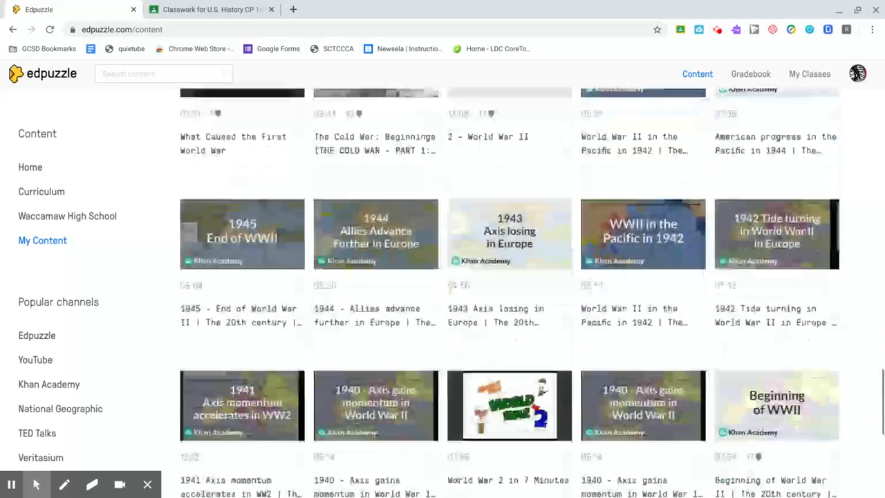
scroll(510, 299, "down", 6)
scroll(510, 299, "up", 3)
scroll(573, 318, "up", 20)
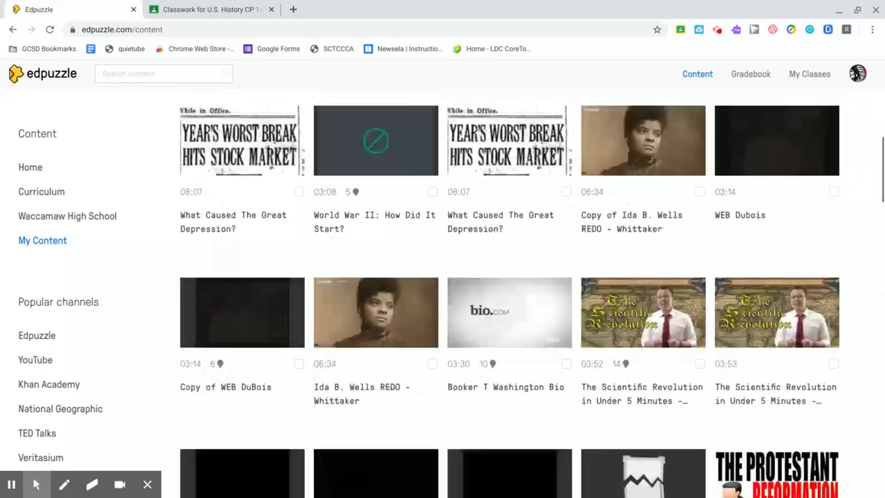
scroll(510, 298, "down", 5)
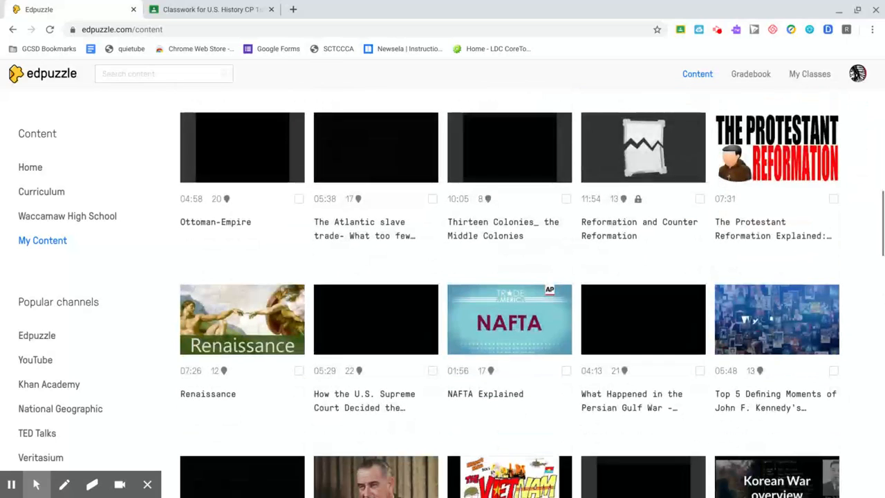